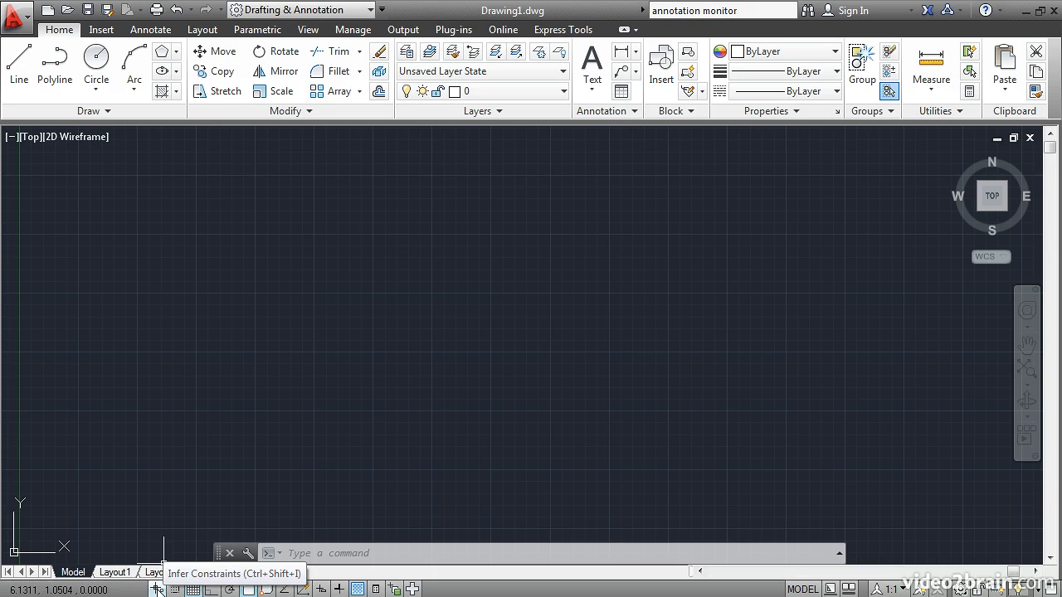
# Turn Infer Constraints on and switch it back off
pyautogui.click(157, 589)
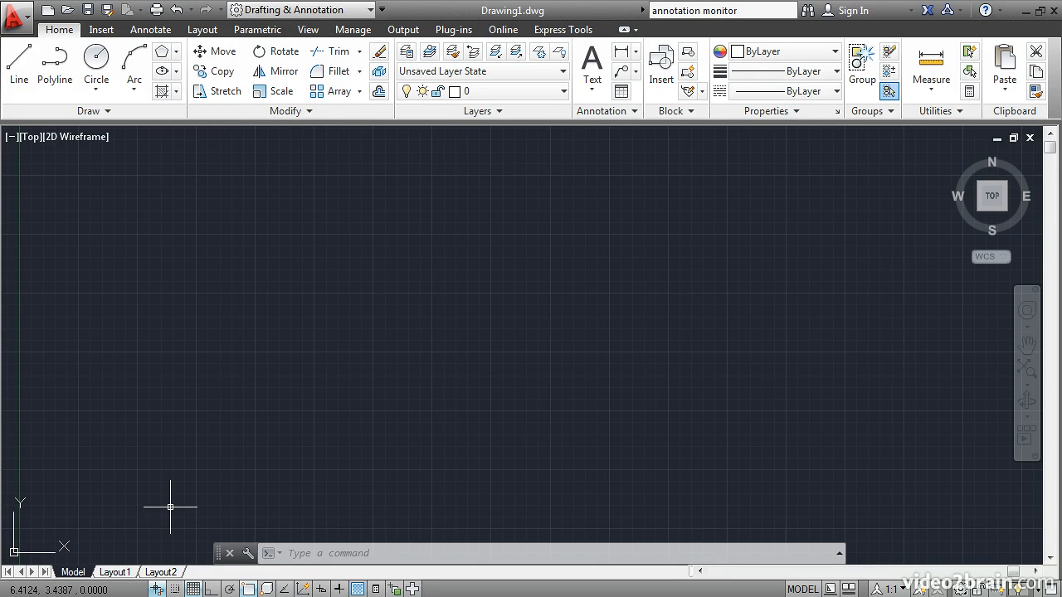
pyautogui.click(157, 589)
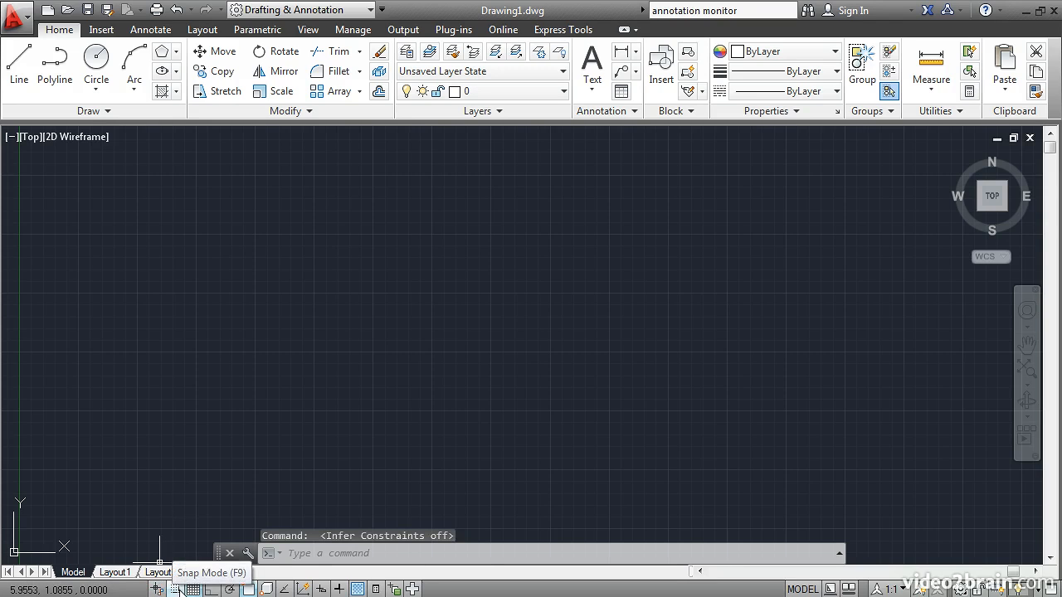
# Turn on Snap mode and review its spacing and snap type in the Drafting Settings, accepting them as they are
pyautogui.click(176, 589)
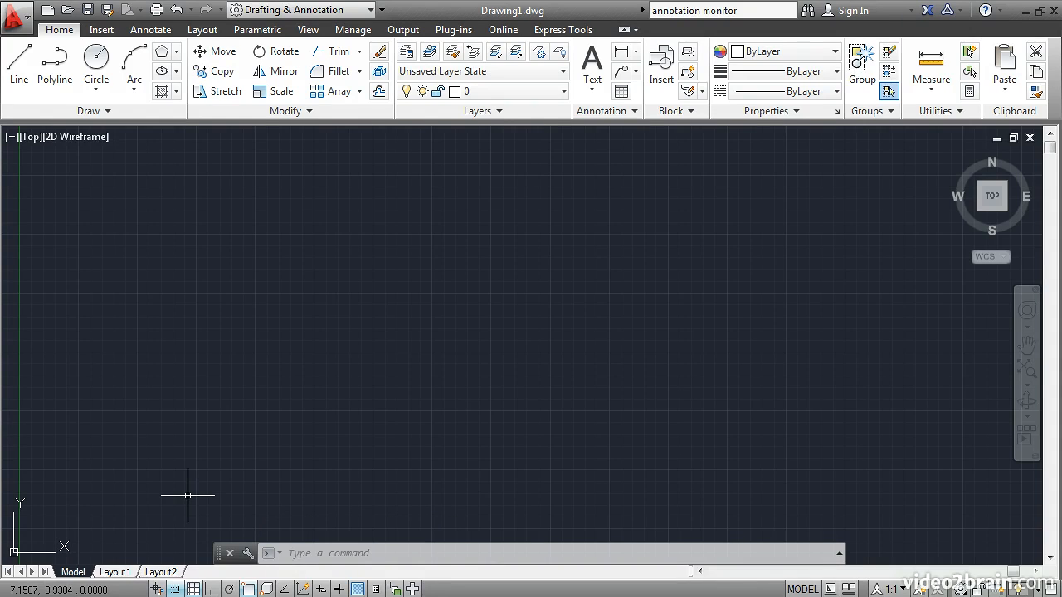
pyautogui.rightClick(174, 589)
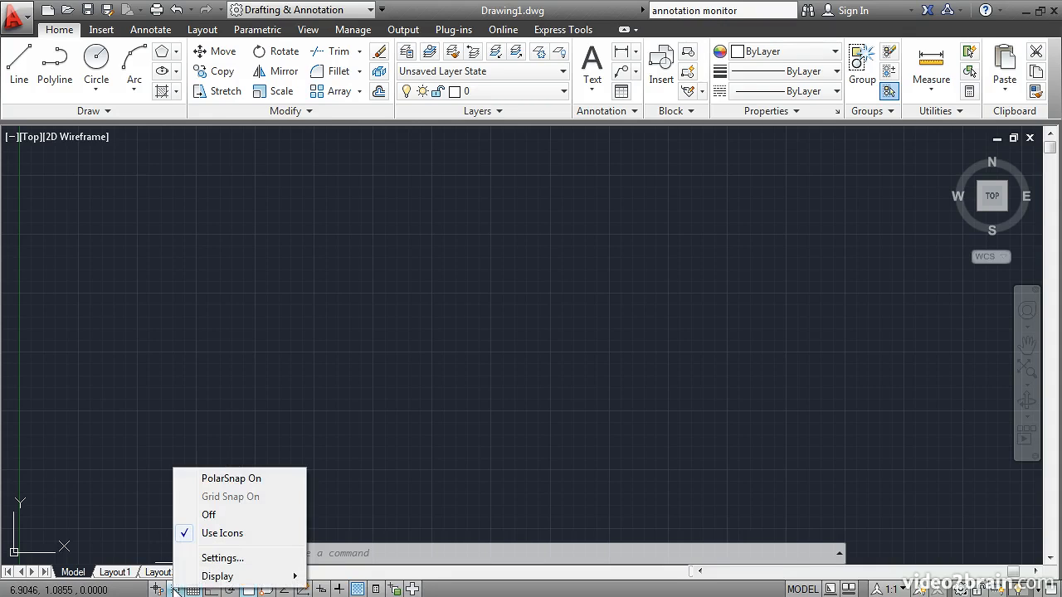
pyautogui.click(221, 558)
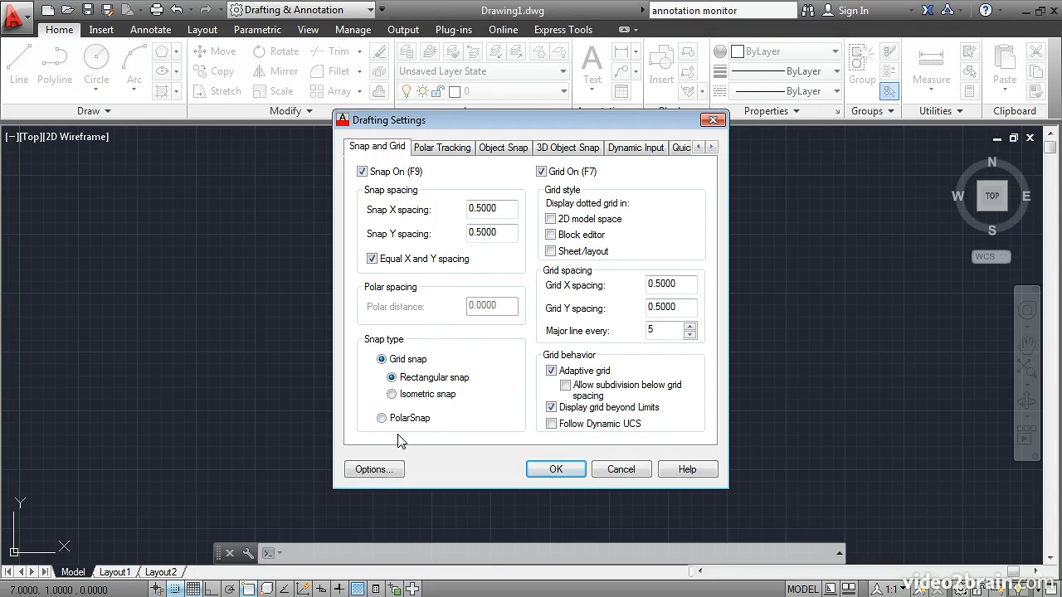
pyautogui.click(545, 470)
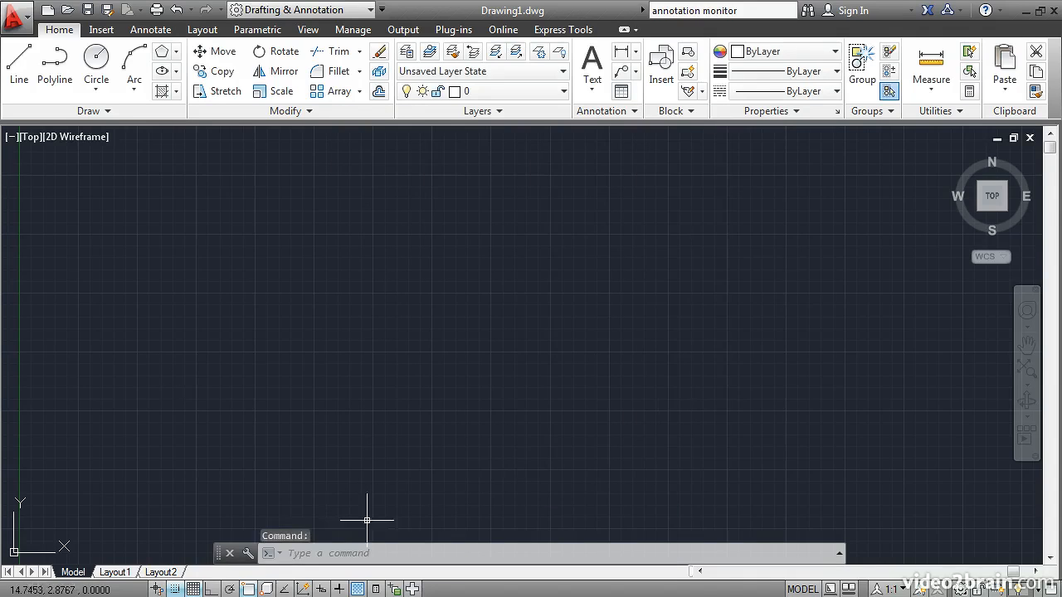
# Switch the grid display off and on again, and review the grid spacing and behavior settings without changing them
pyautogui.click(192, 589)
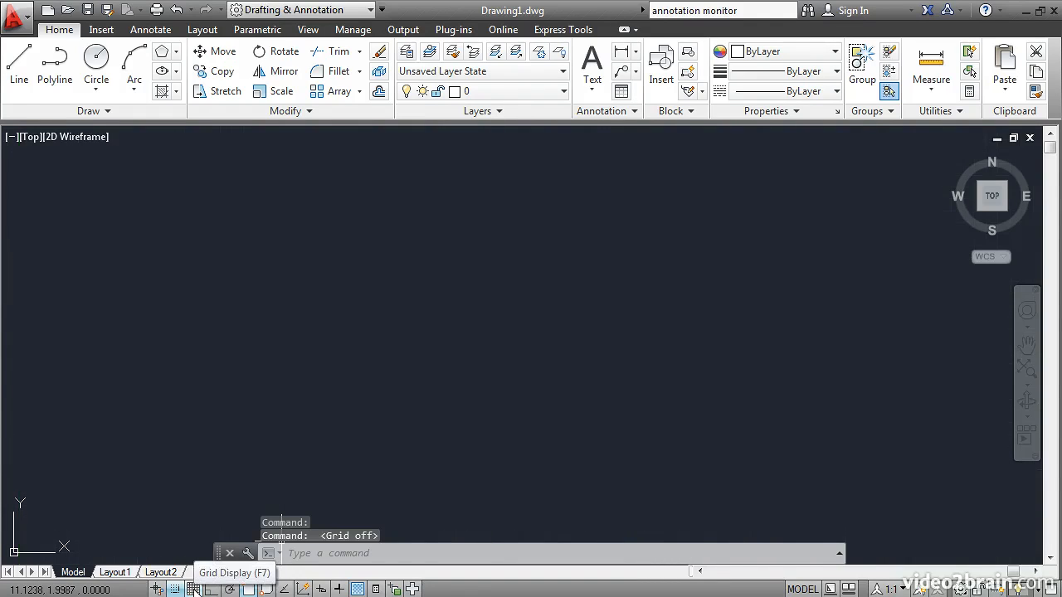
pyautogui.click(193, 588)
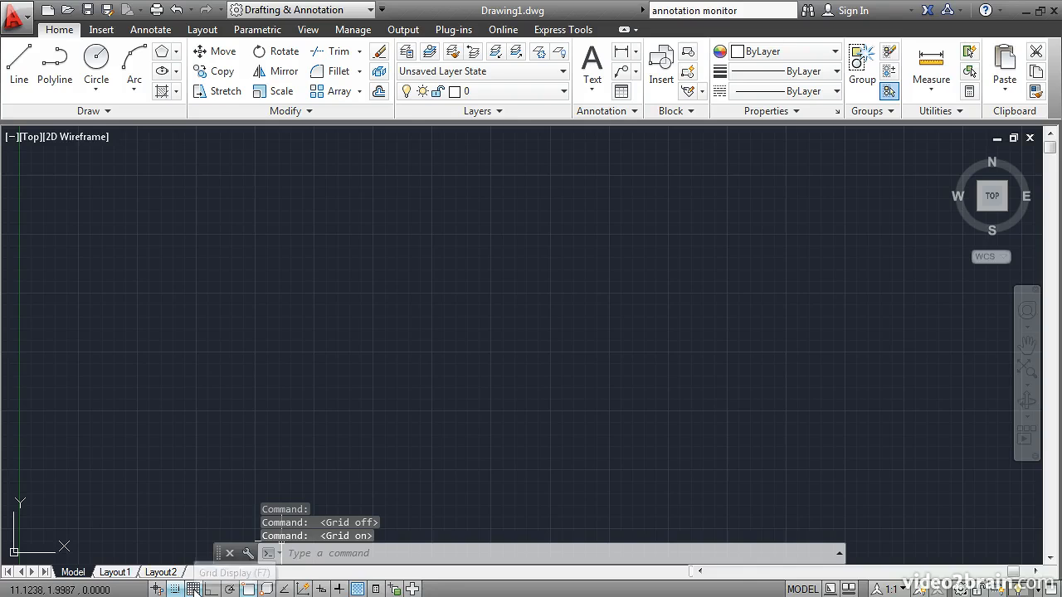
pyautogui.rightClick(193, 589)
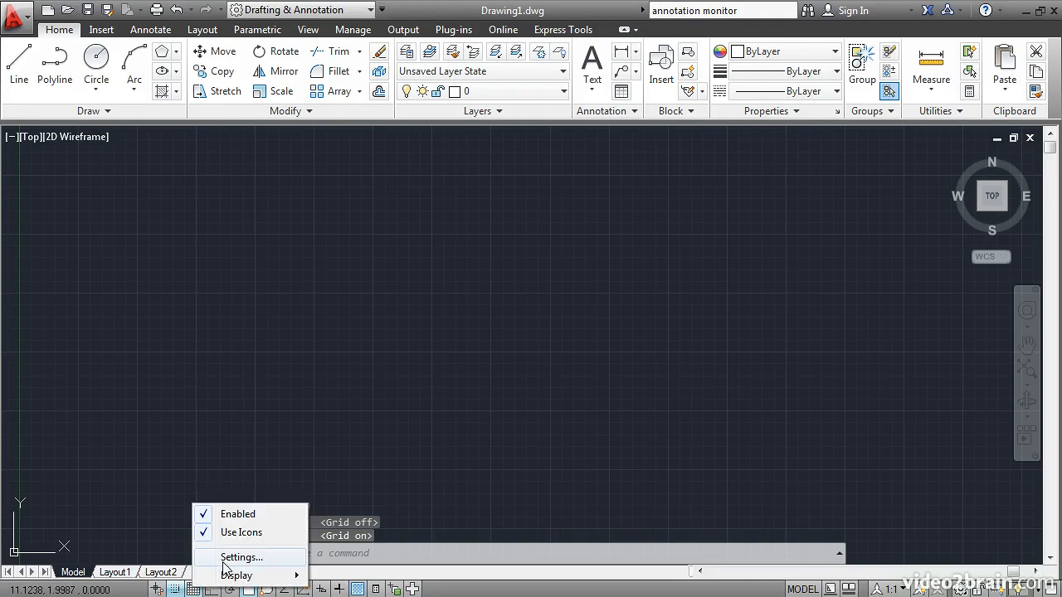
pyautogui.click(237, 557)
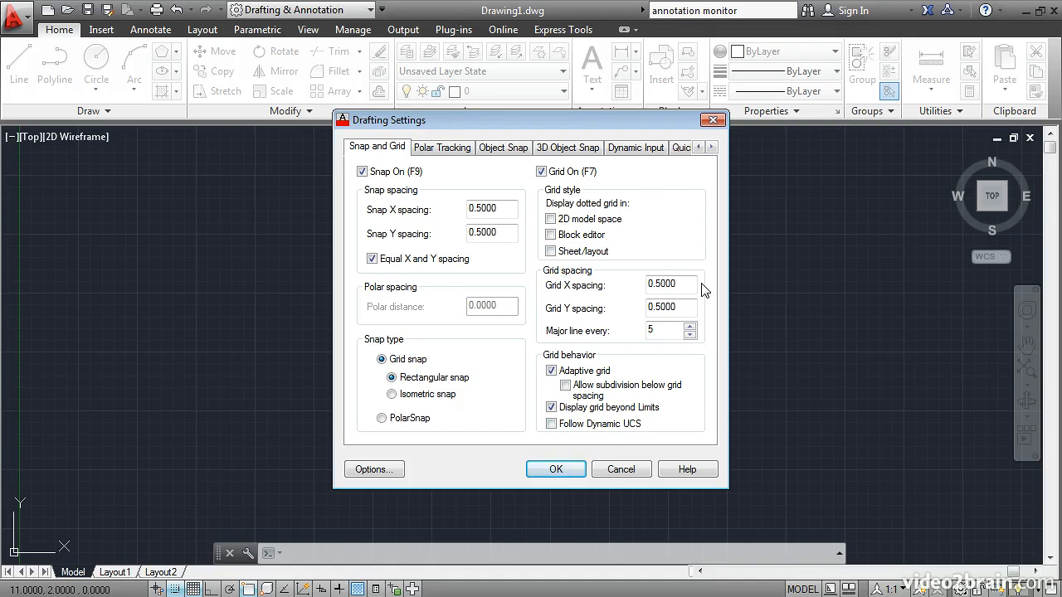
pyautogui.click(617, 469)
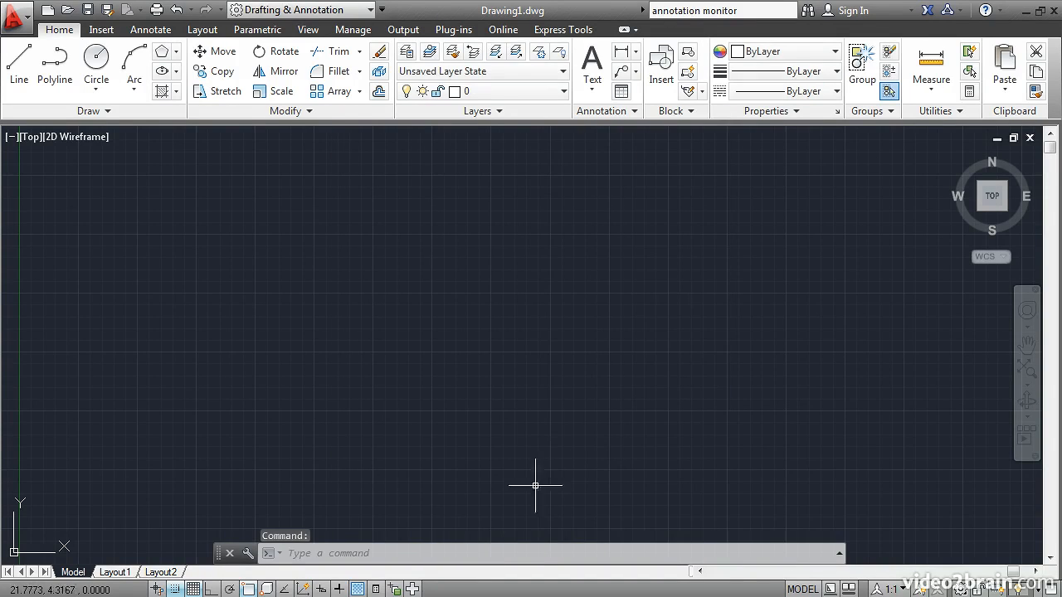
# Switch Ortho mode on and off again, and enable Polar Tracking with a 45-degree angle increment
pyautogui.click(211, 588)
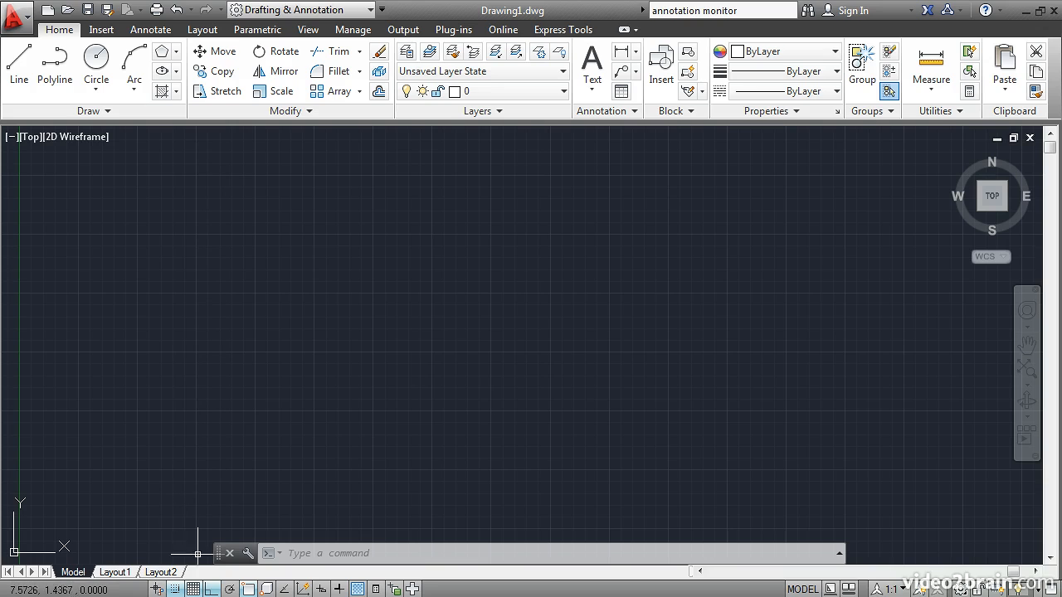
pyautogui.click(212, 589)
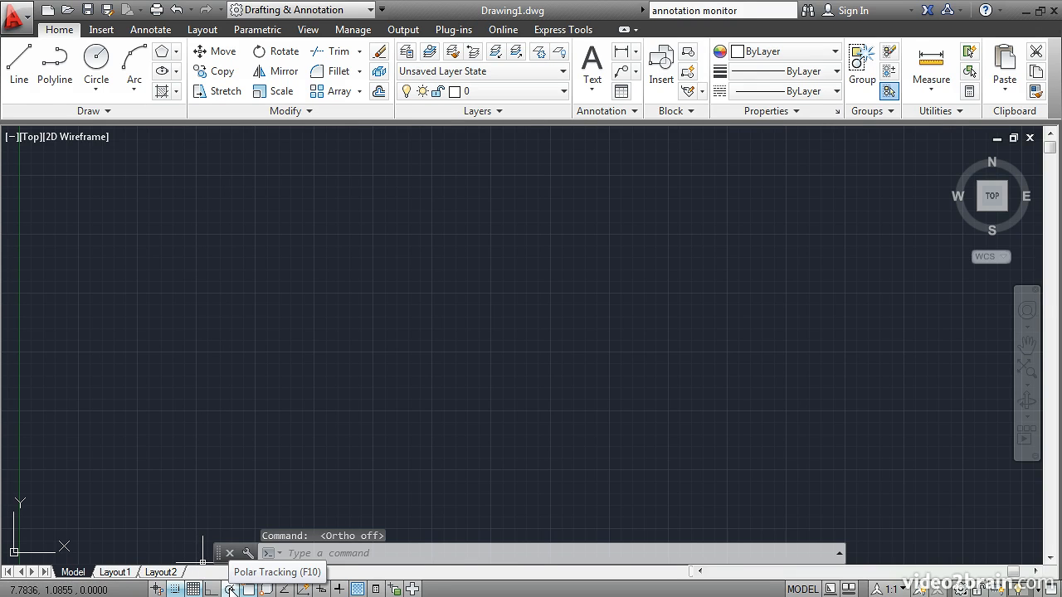
pyautogui.click(232, 589)
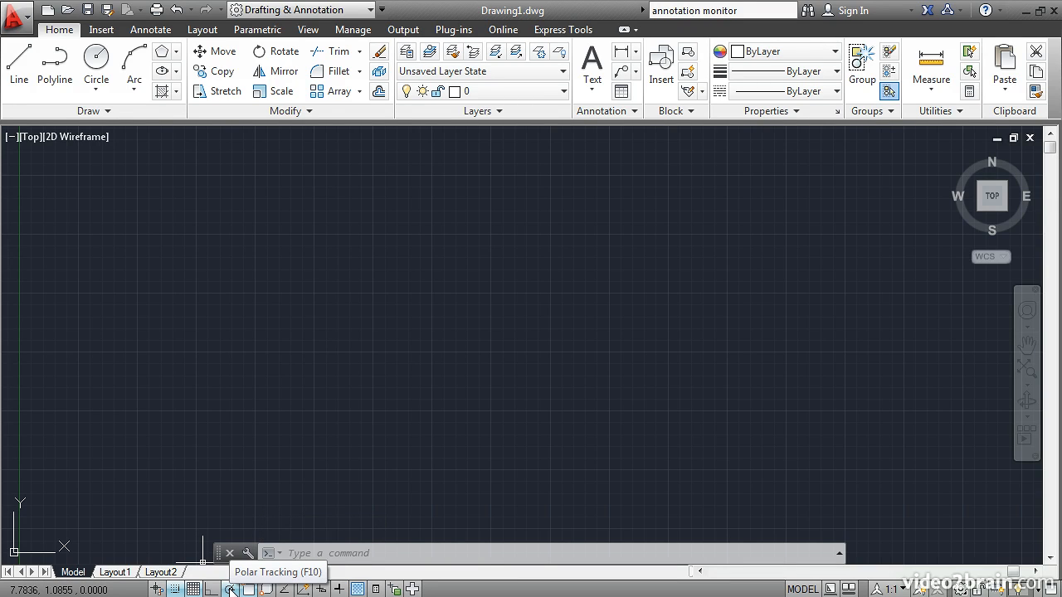
pyautogui.rightClick(232, 589)
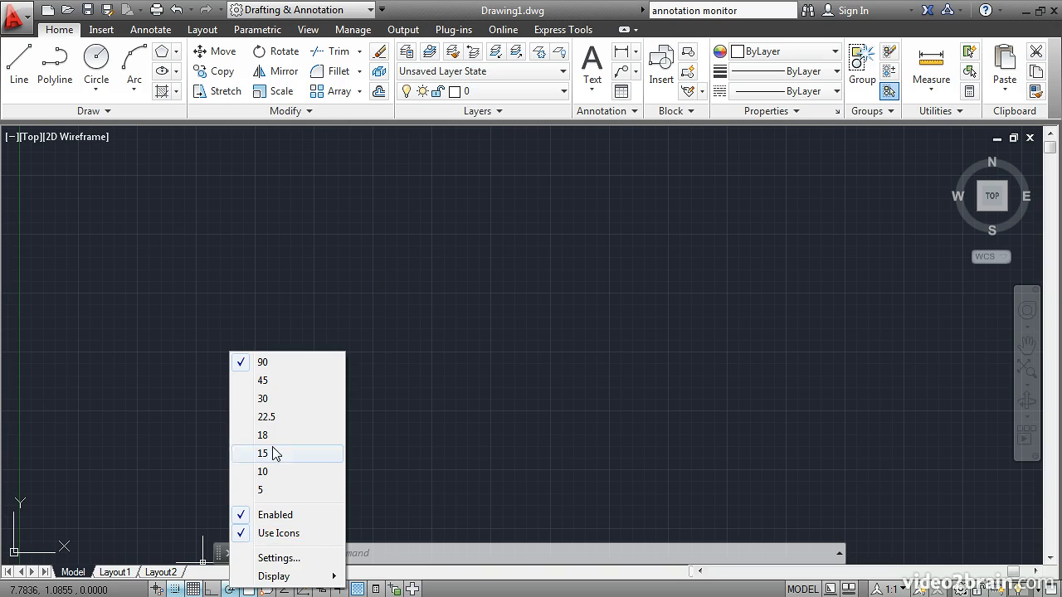
pyautogui.click(274, 382)
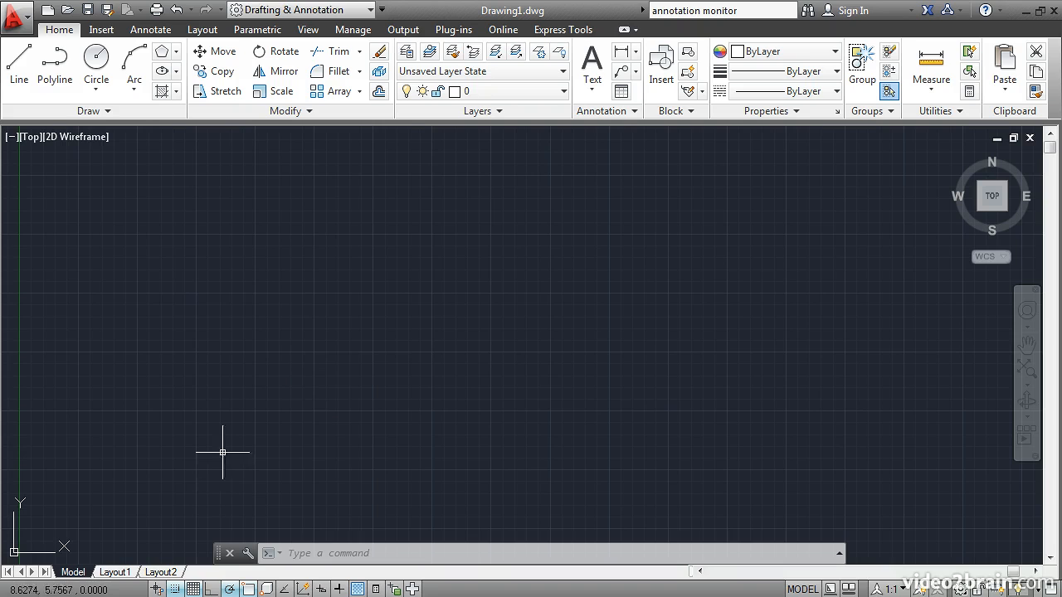
# Draw three connected line segments: a rising 45-degree diagonal, a horizontal one, and one about 6.2 units long at 315 degrees
pyautogui.click(20, 66)
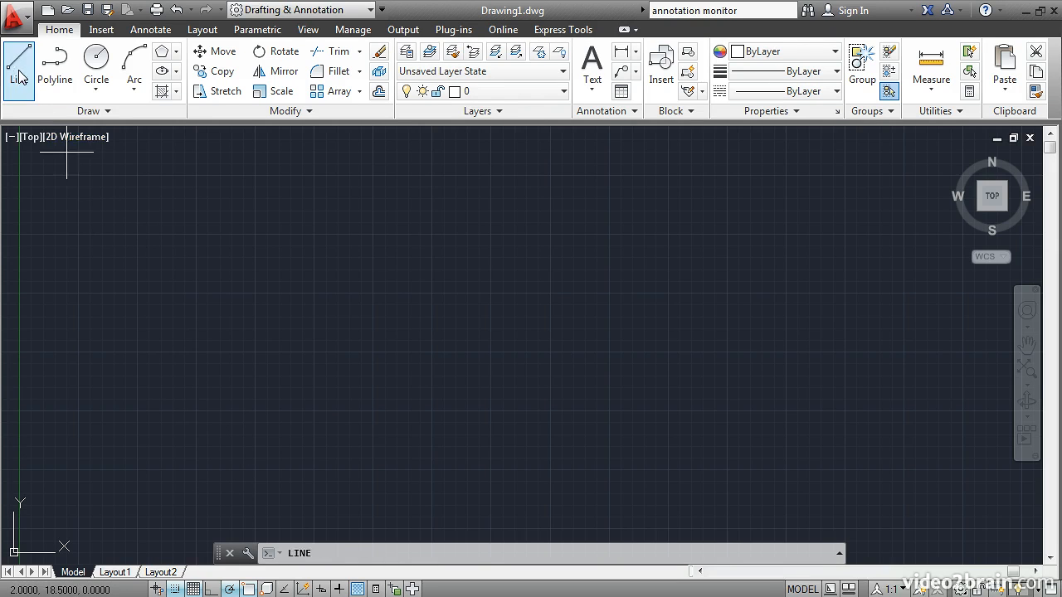
pyautogui.click(232, 305)
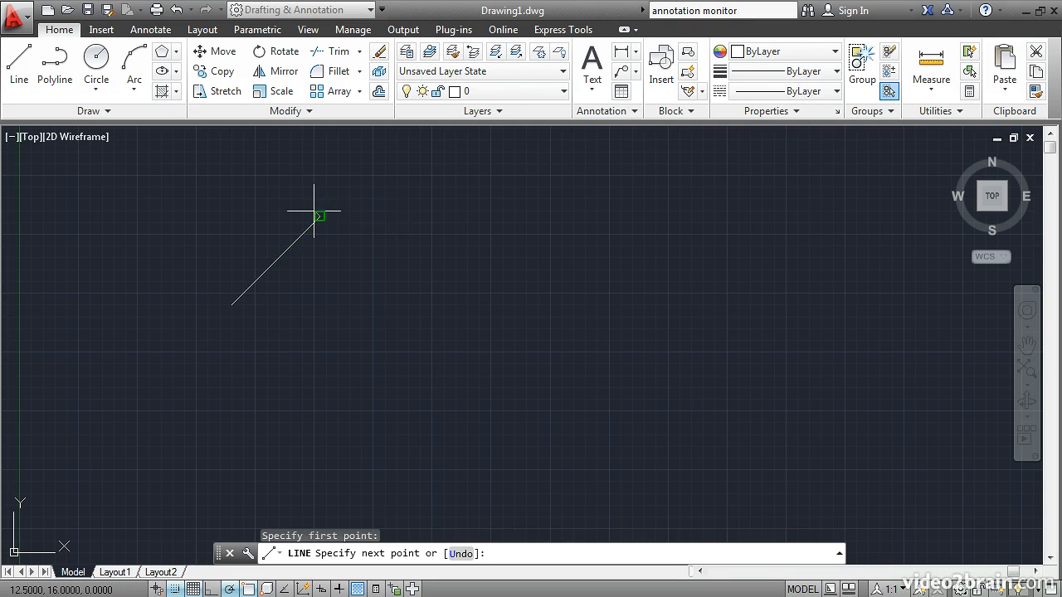
pyautogui.click(319, 217)
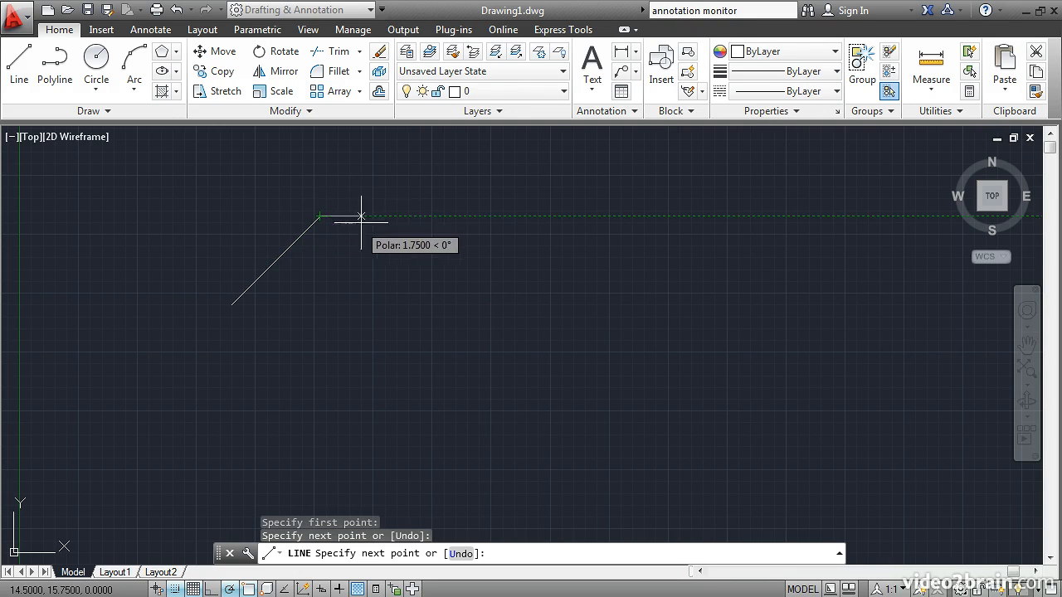
pyautogui.click(467, 216)
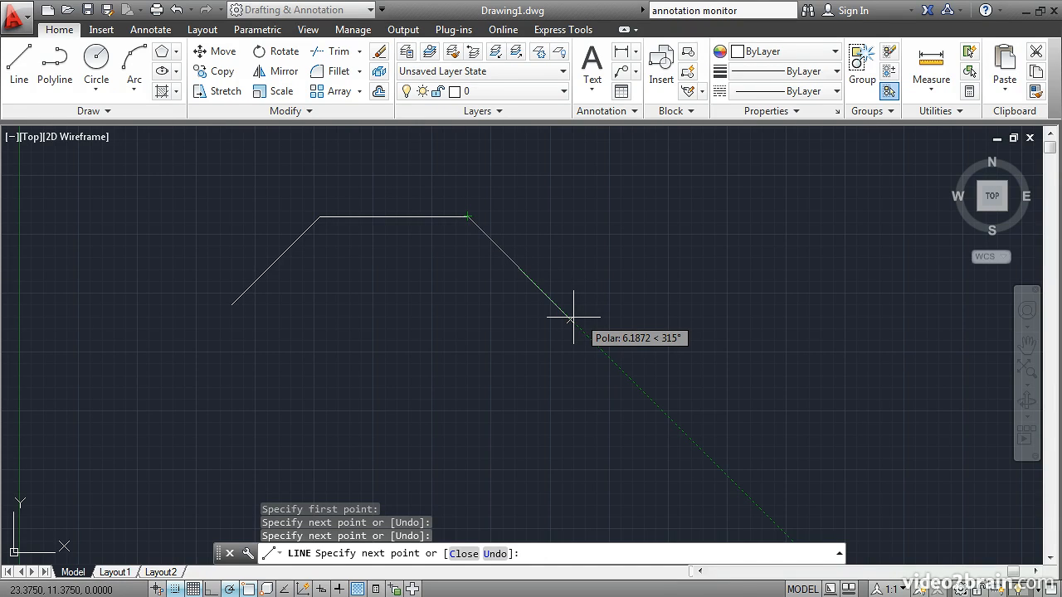
pyautogui.click(570, 318)
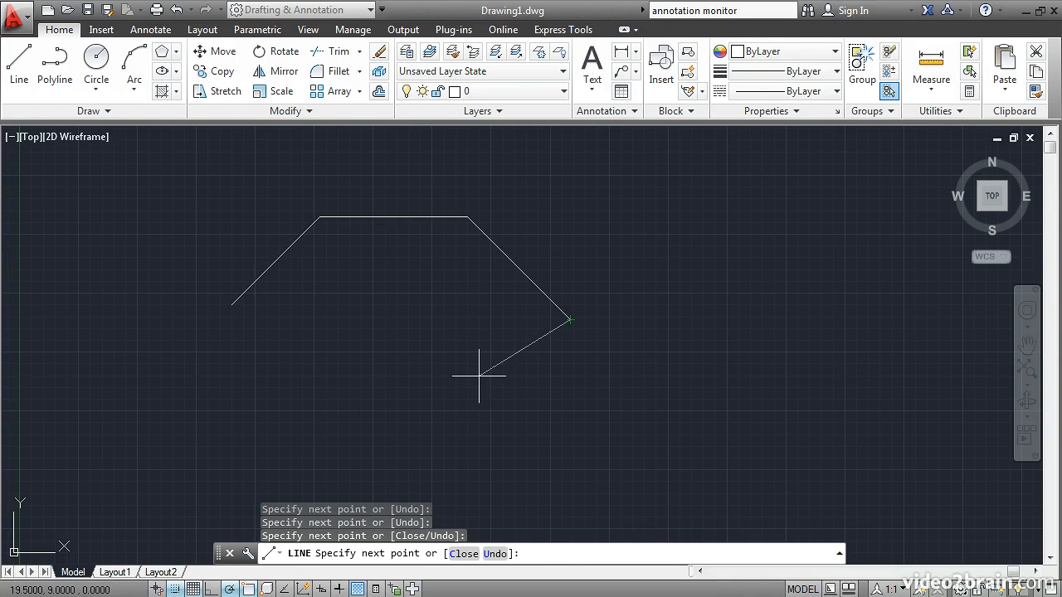
# Turn off Snap mode during the Line command and add a free-angle segment down to the lower middle, ending the line there
pyautogui.click(191, 588)
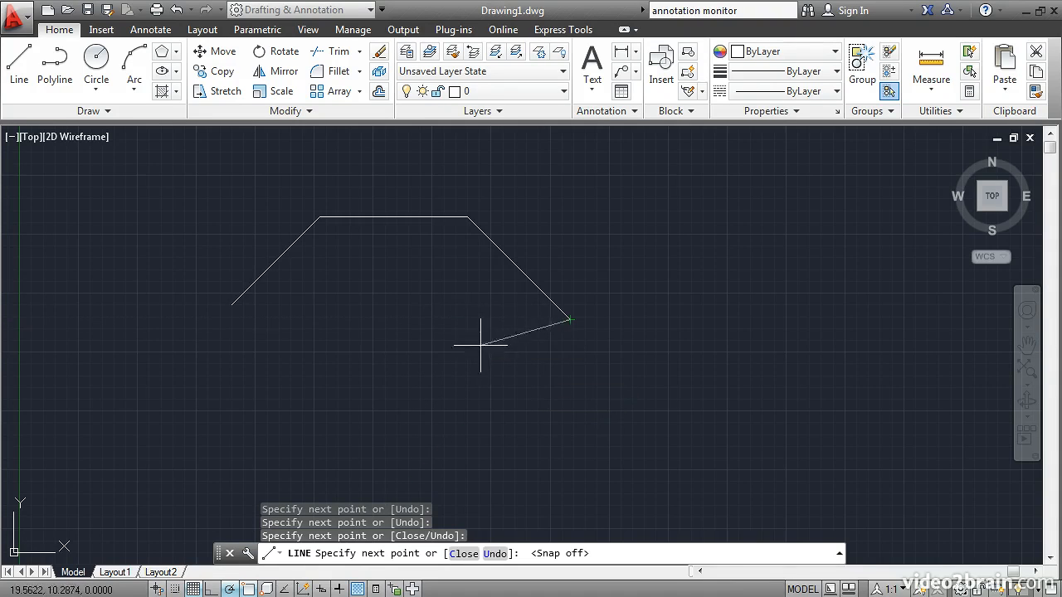
pyautogui.click(412, 365)
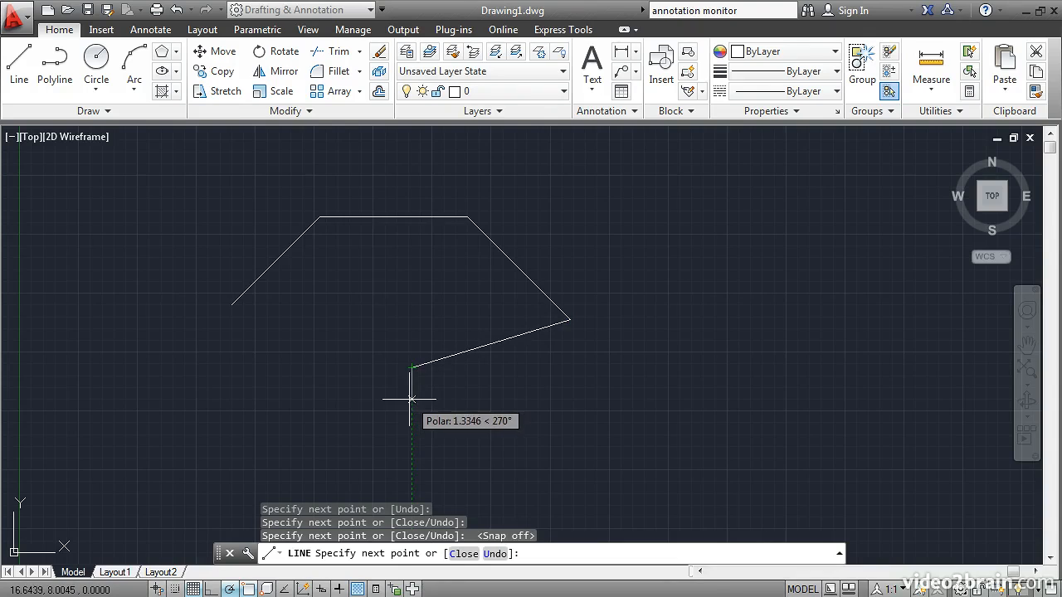
pyautogui.press('Return')
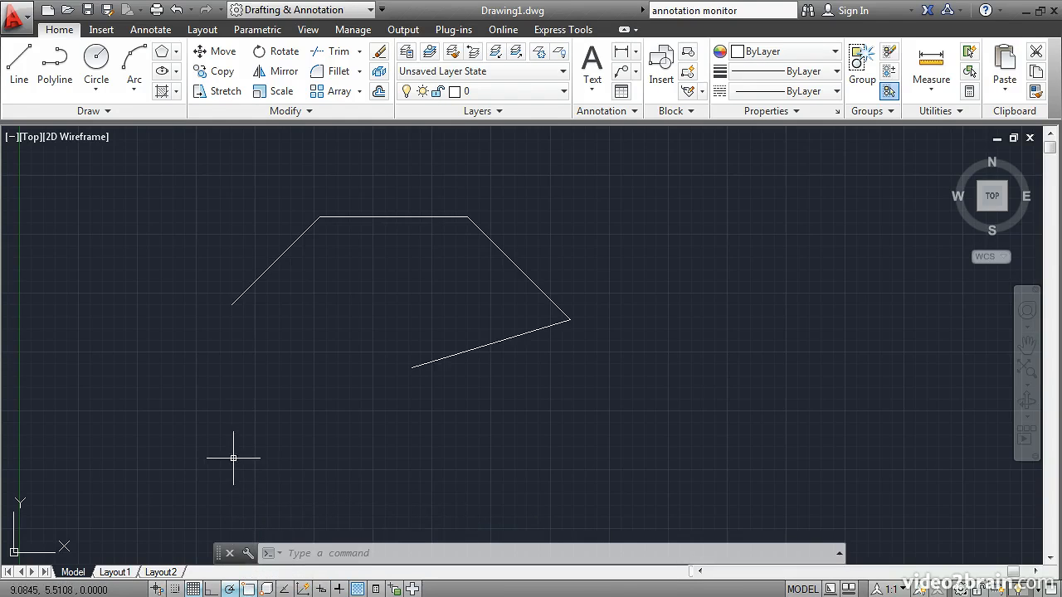
# Close the outline with a line from the start of the first diagonal to the open endpoint at the lower middle
pyautogui.click(19, 67)
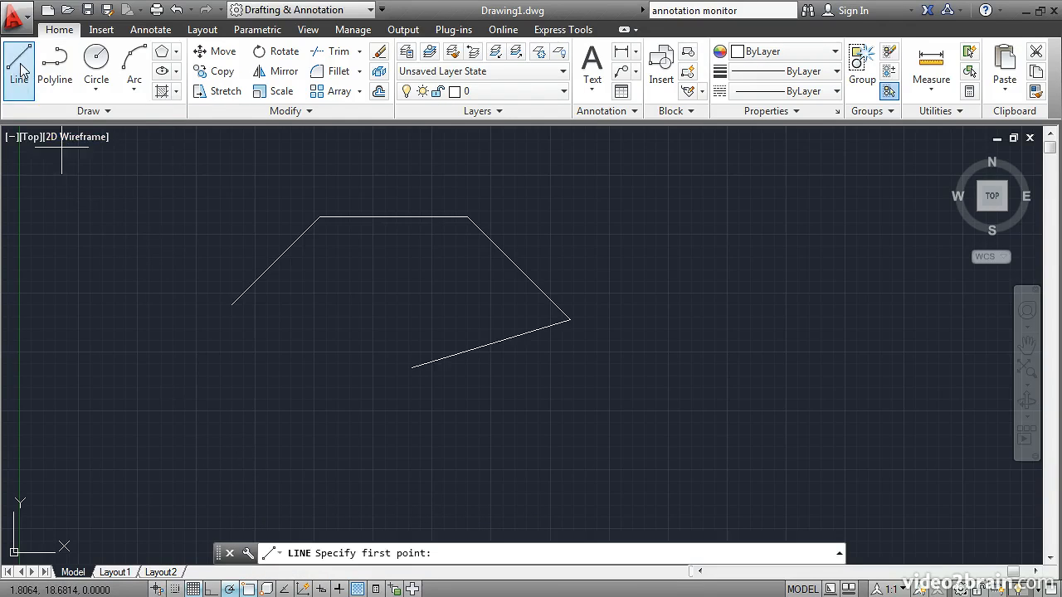
pyautogui.click(231, 305)
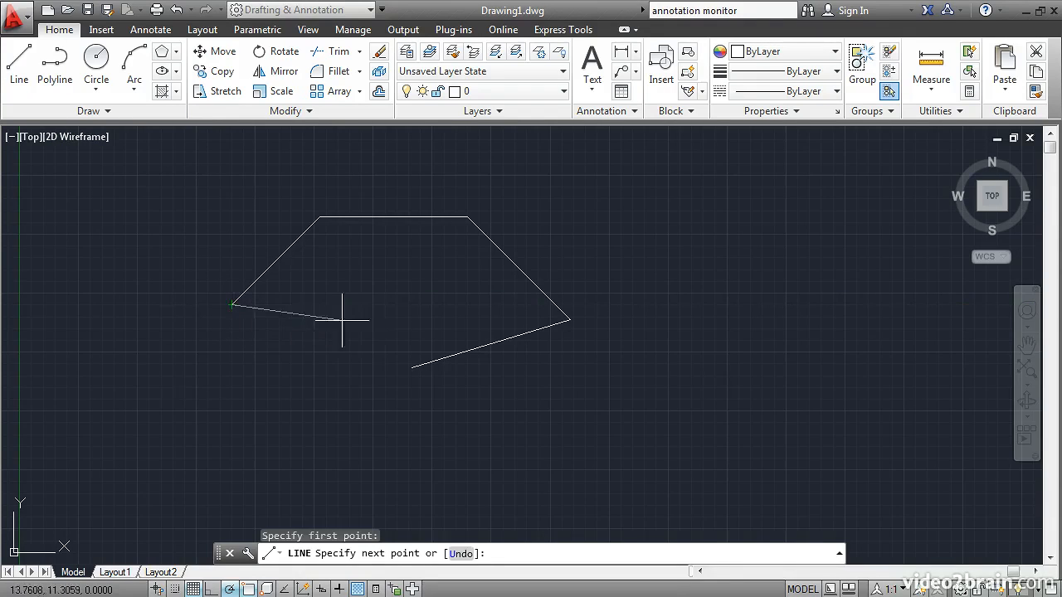
pyautogui.click(412, 367)
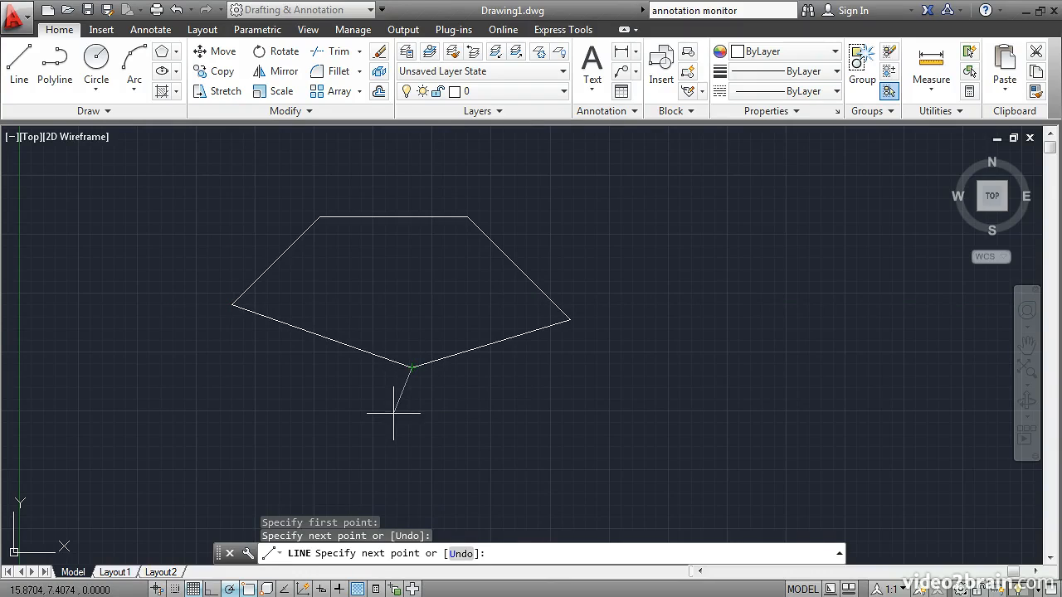
pyautogui.press('Return')
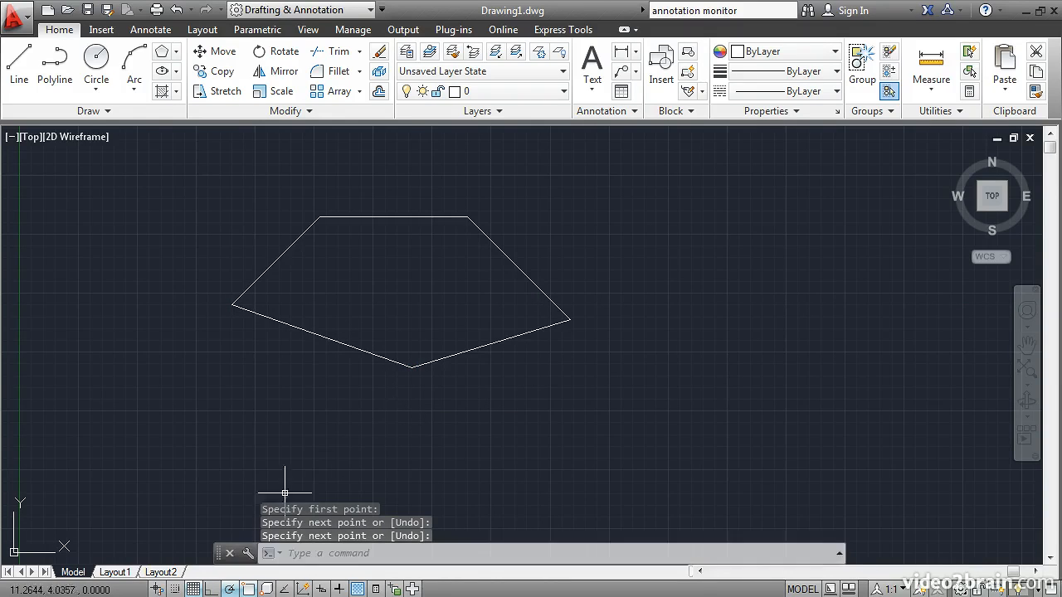
# Review the available object snap modes in the Drafting Settings and leave them unchanged
pyautogui.rightClick(248, 589)
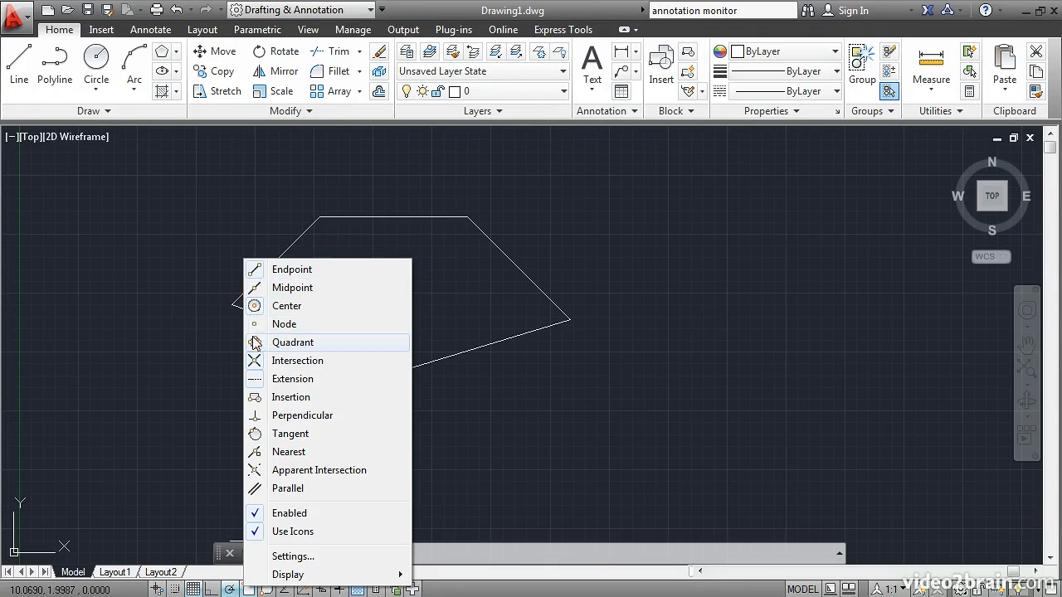
pyautogui.click(300, 557)
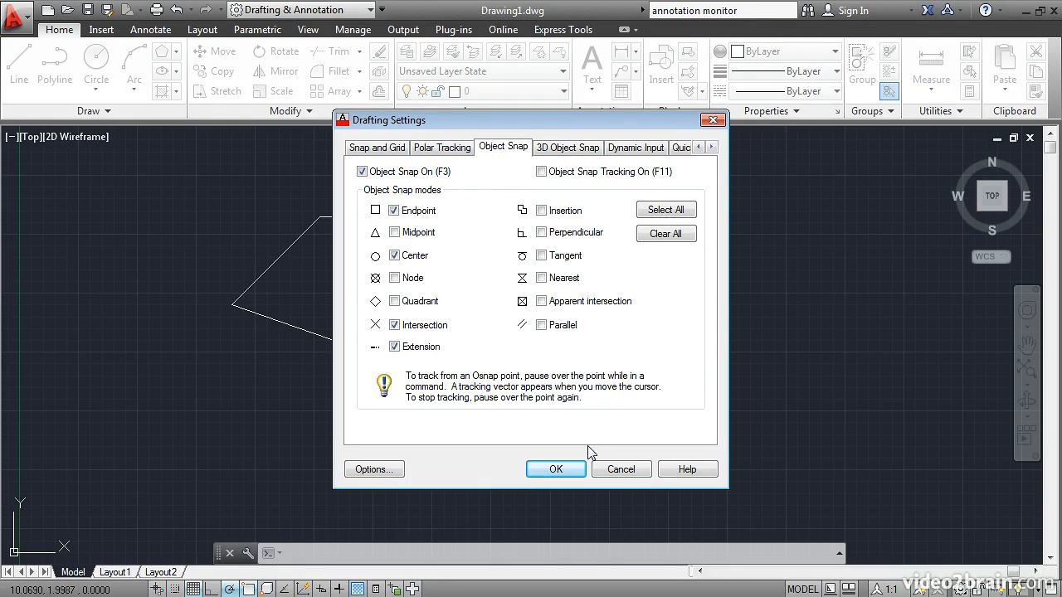
pyautogui.click(610, 469)
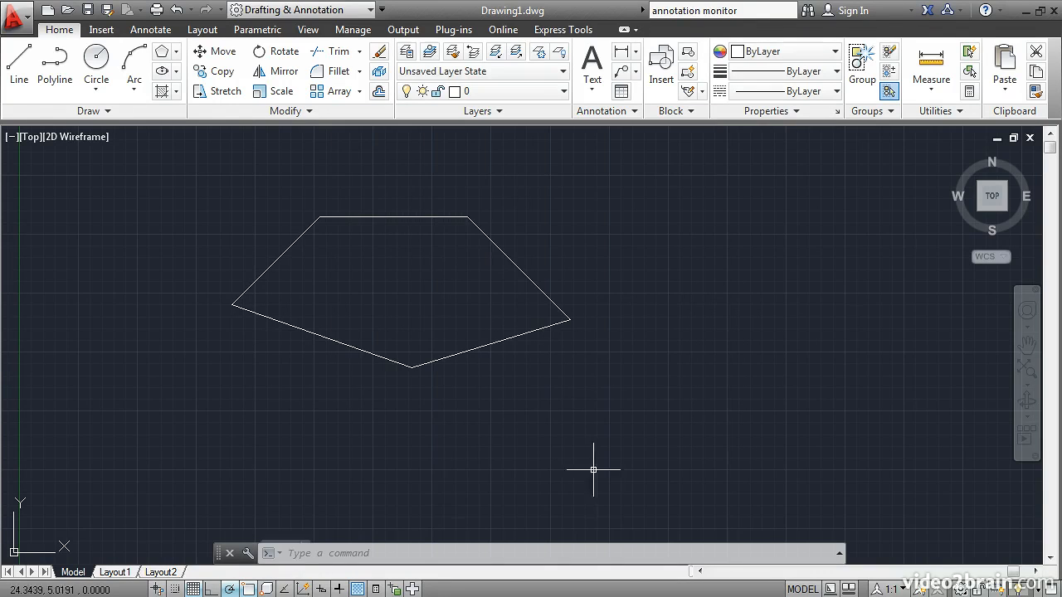
# Turn on 3D Object Snap, look over its snap modes, and turn on Object Snap Tracking
pyautogui.click(266, 589)
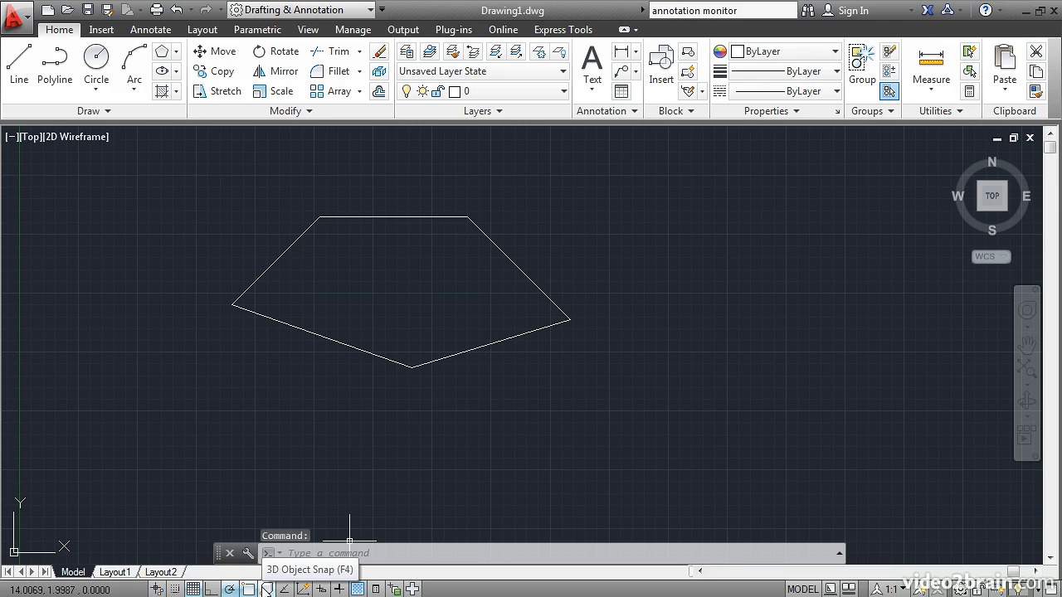
pyautogui.rightClick(266, 589)
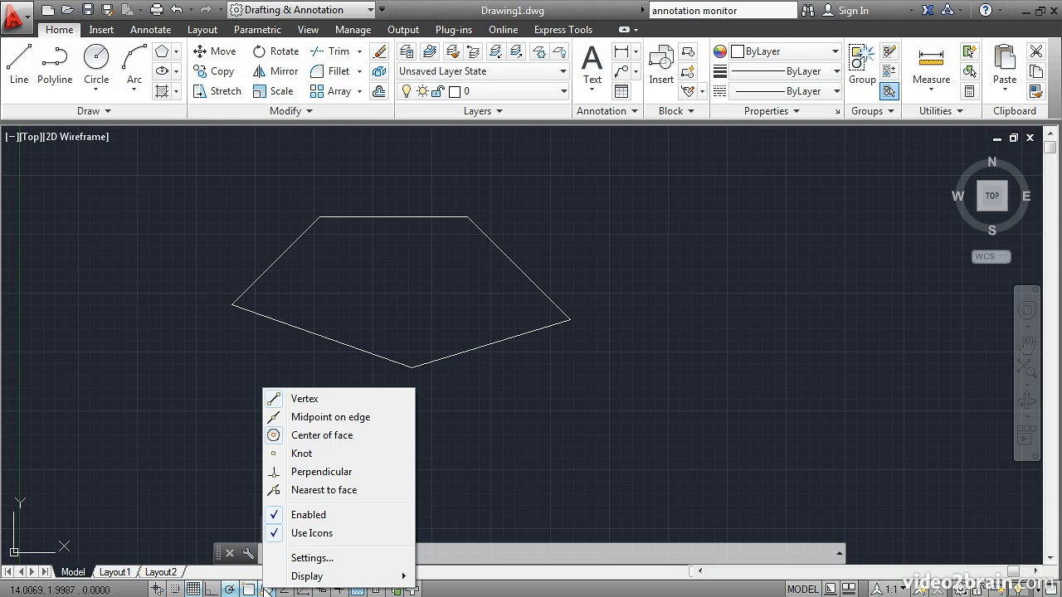
pyautogui.click(284, 589)
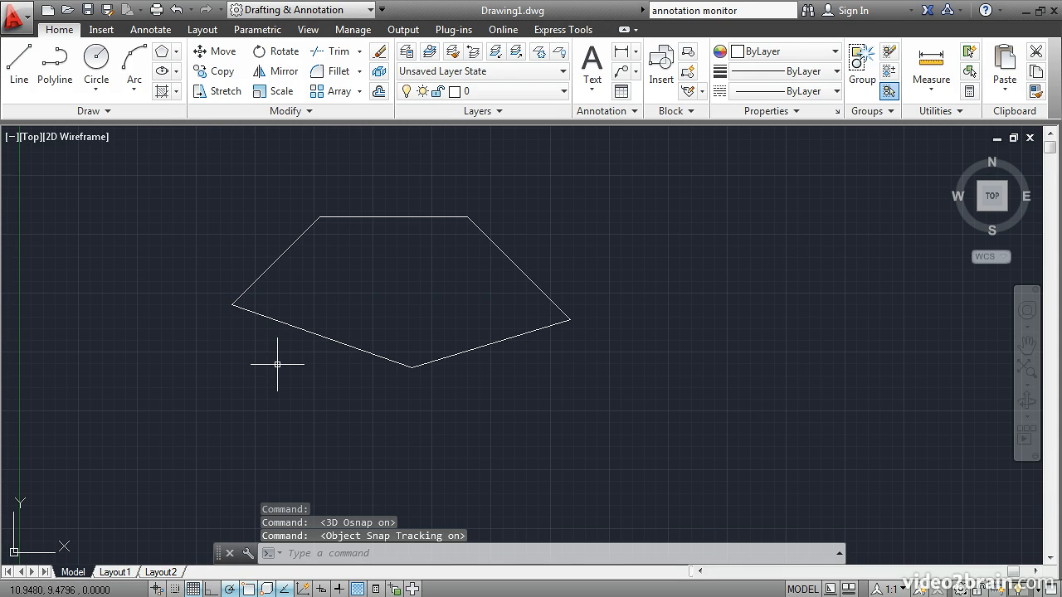
# Draw a vertical line from the outline's upper-left corner down to 12.75, 12, tracking level with the left vertex
pyautogui.click(18, 66)
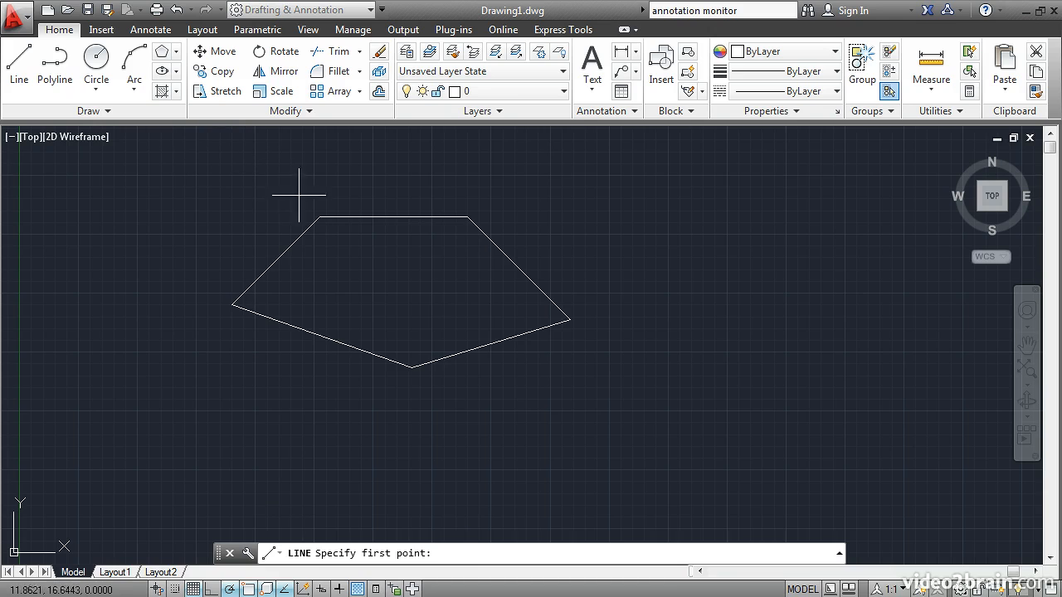
pyautogui.click(320, 217)
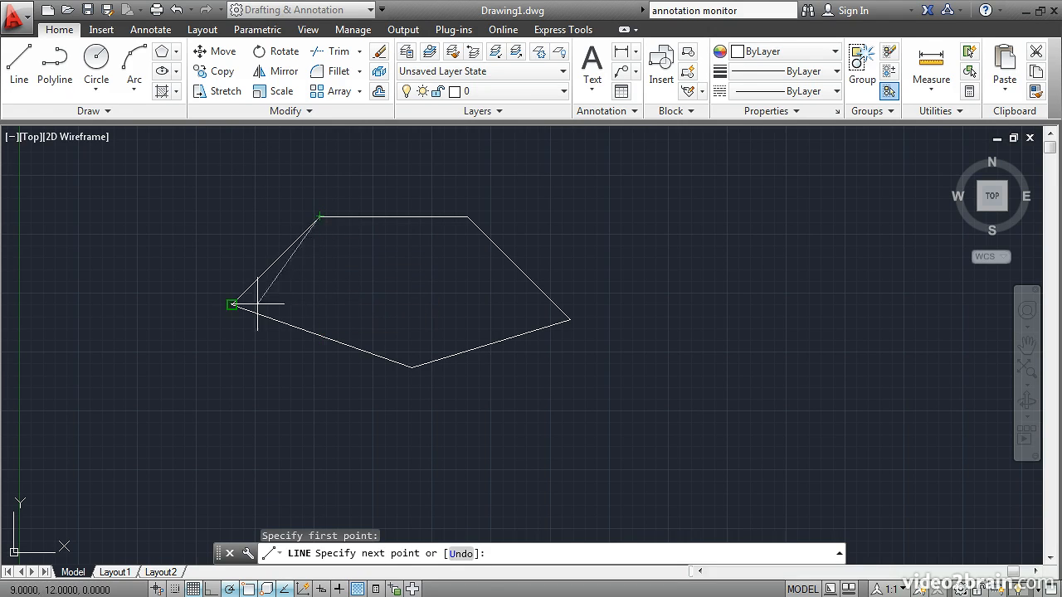
pyautogui.click(319, 304)
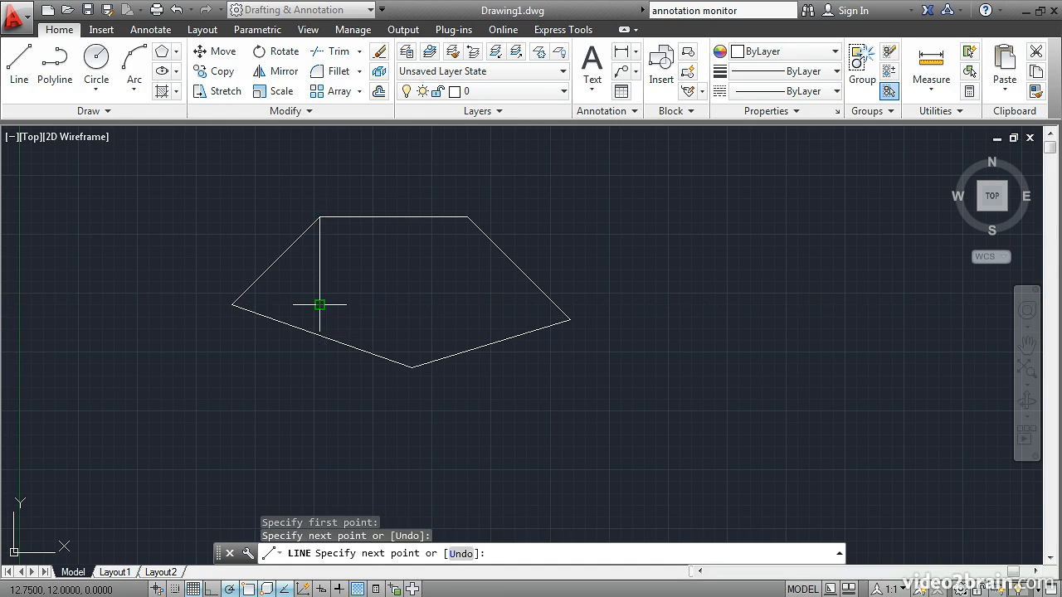
pyautogui.press('Return')
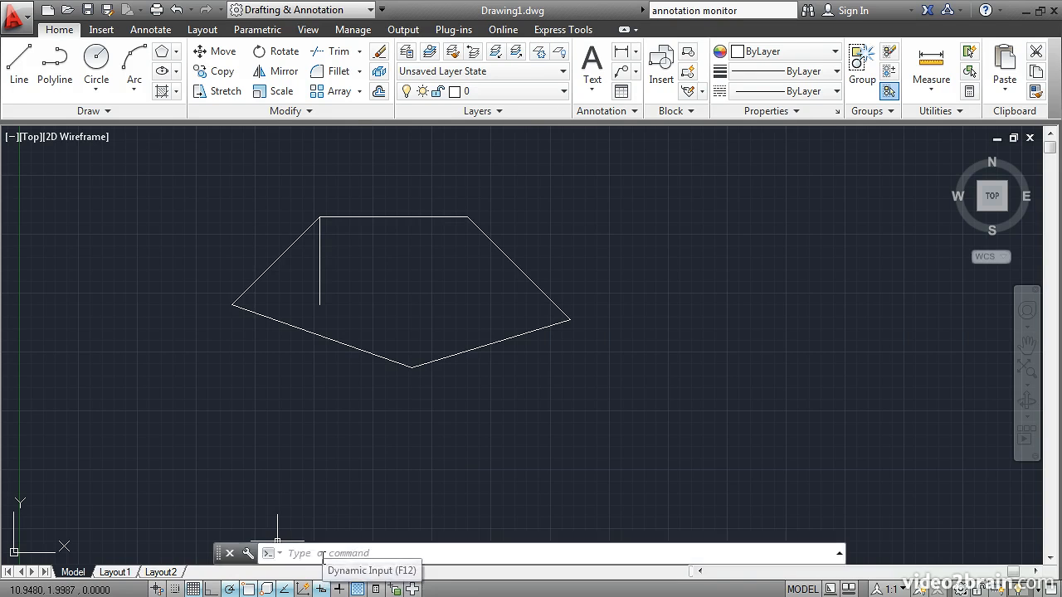
pyautogui.click(18, 67)
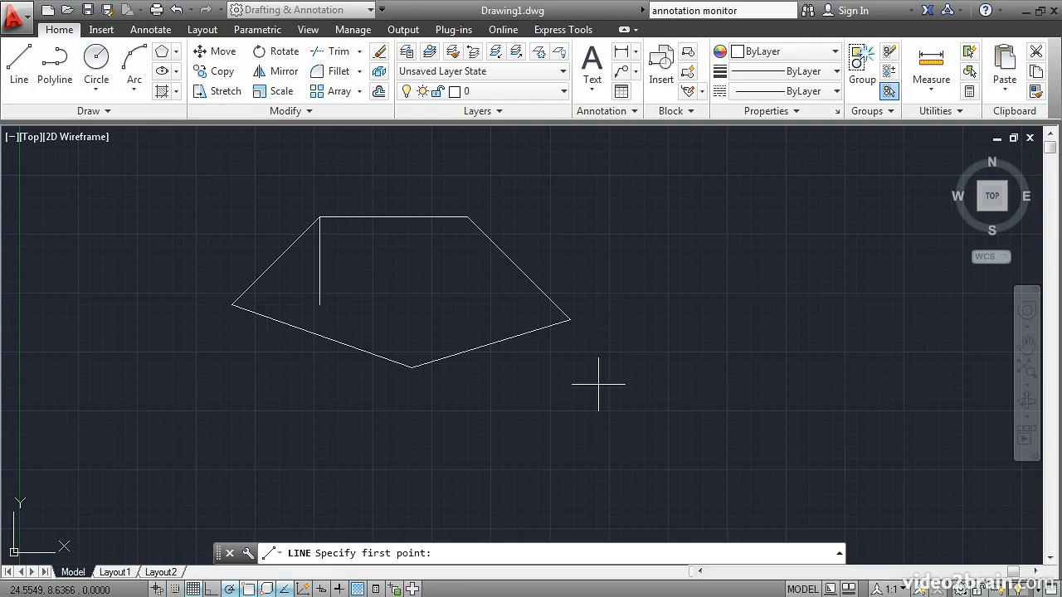
pyautogui.press('Escape')
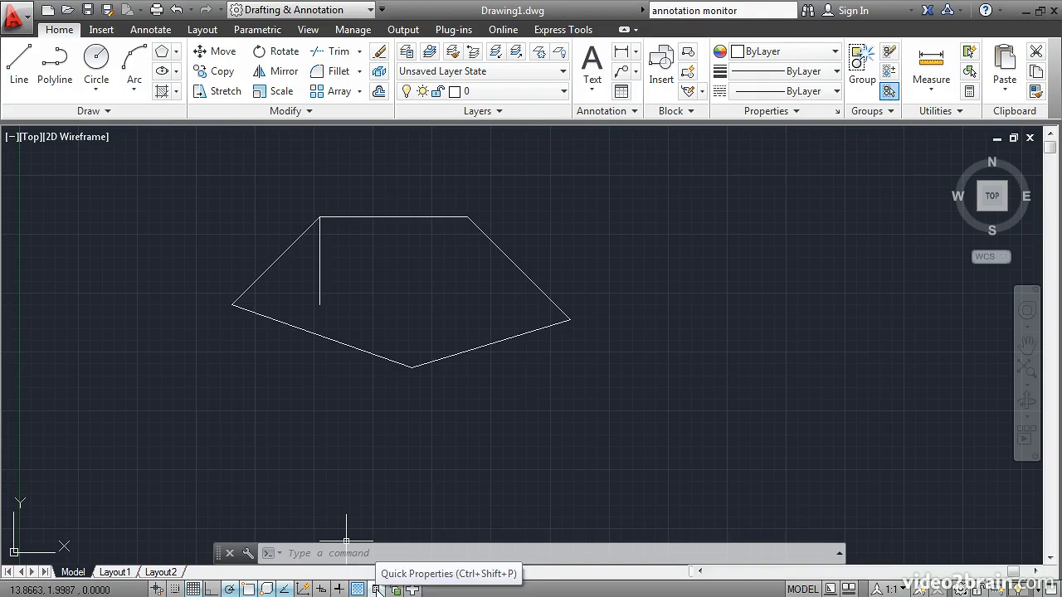
# Turn on Quick Properties, inspect the properties of the outline's lower-left line, and turn Quick Properties off
pyautogui.click(376, 589)
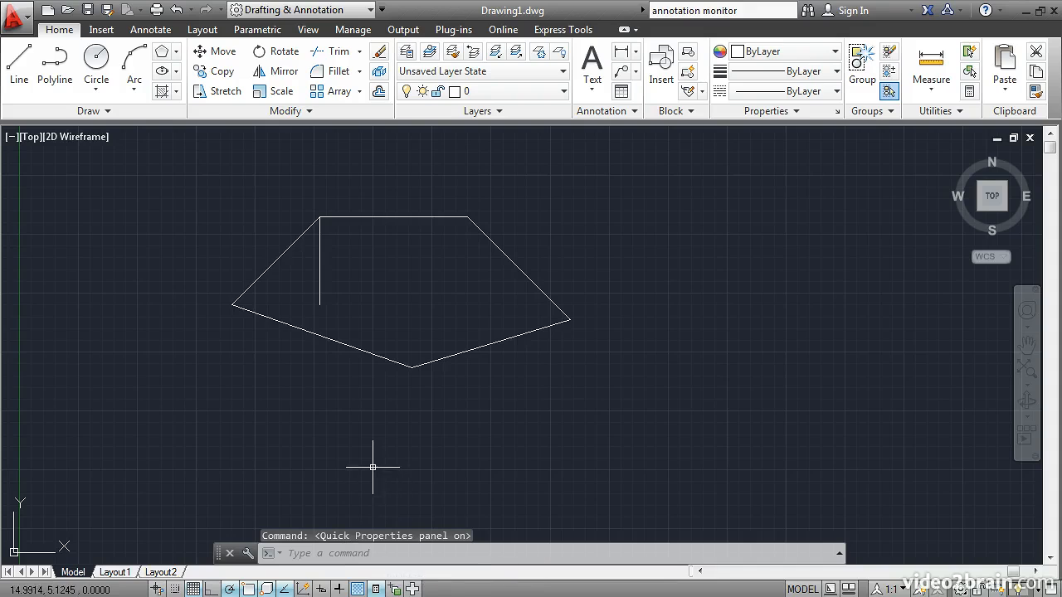
pyautogui.click(354, 348)
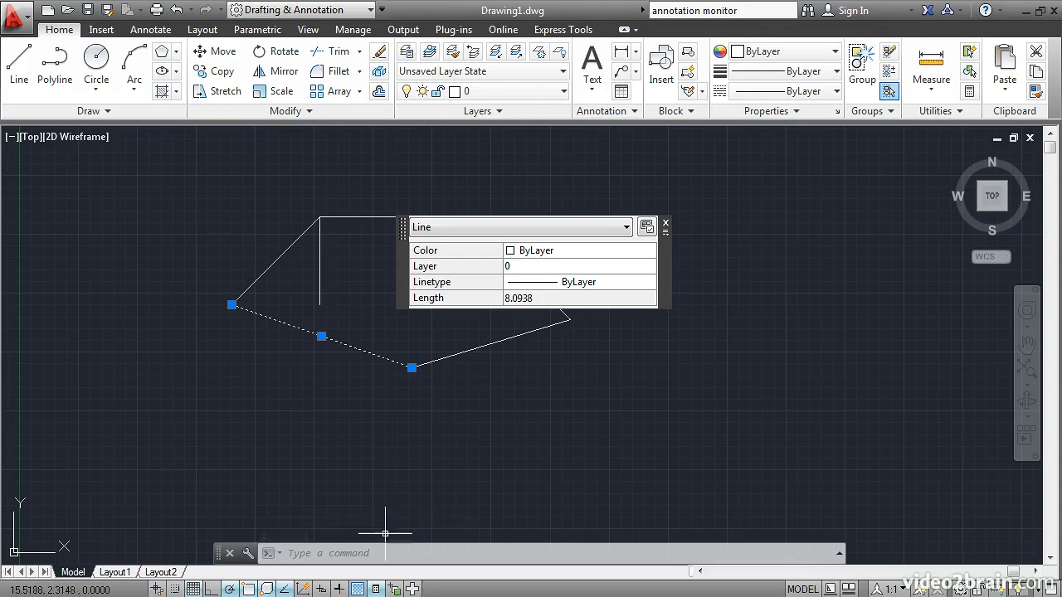
pyautogui.click(377, 588)
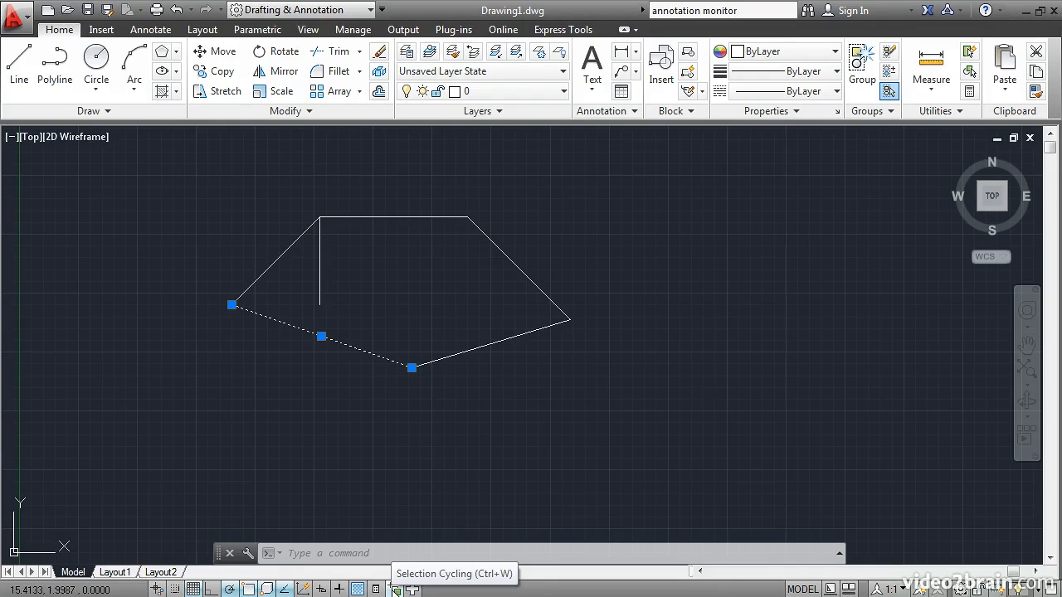
# Review the available workspaces and keep Drafting & Annotation as the current one
pyautogui.click(413, 589)
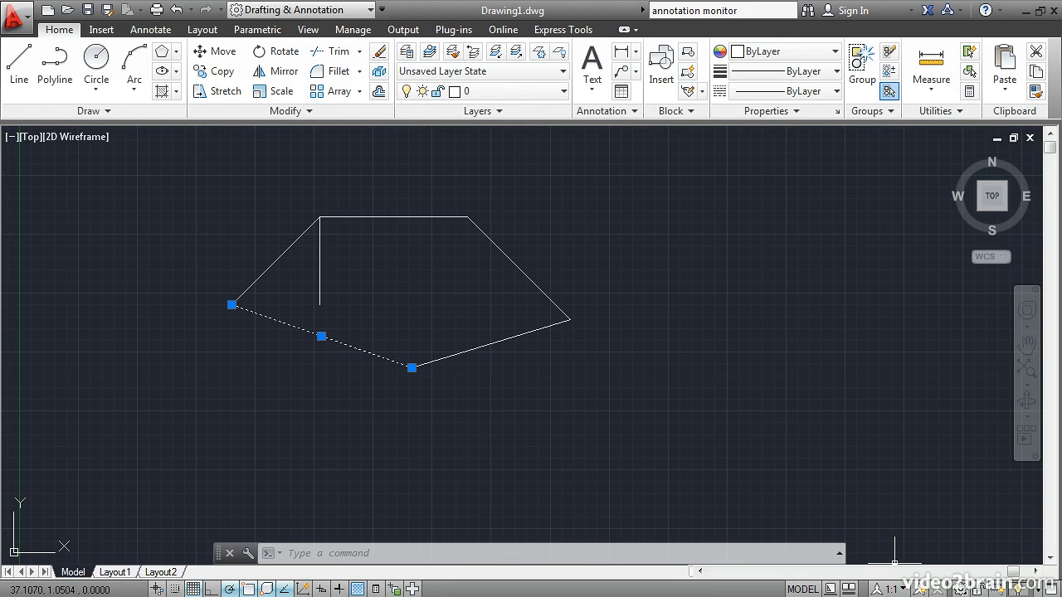
pyautogui.click(960, 588)
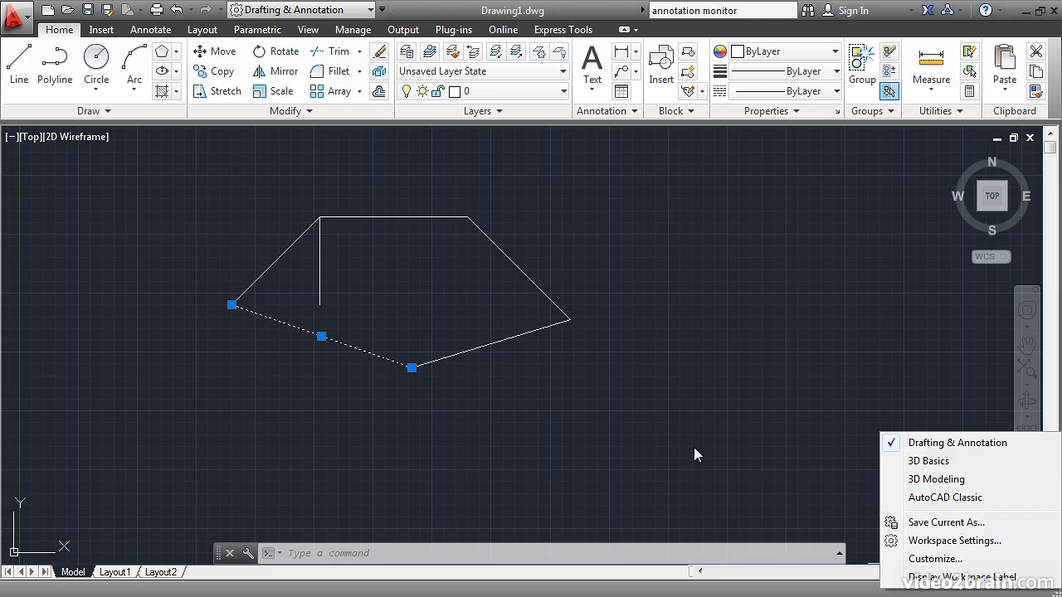
pyautogui.click(799, 402)
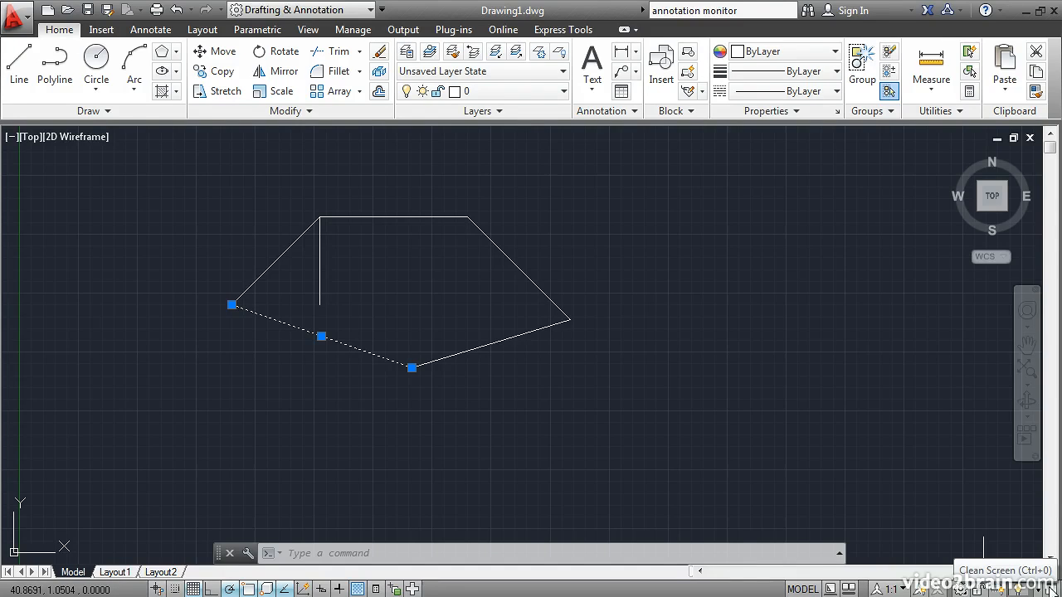
# Switch to Clean Screen to maximize the drawing area and restore the full interface
pyautogui.click(1050, 589)
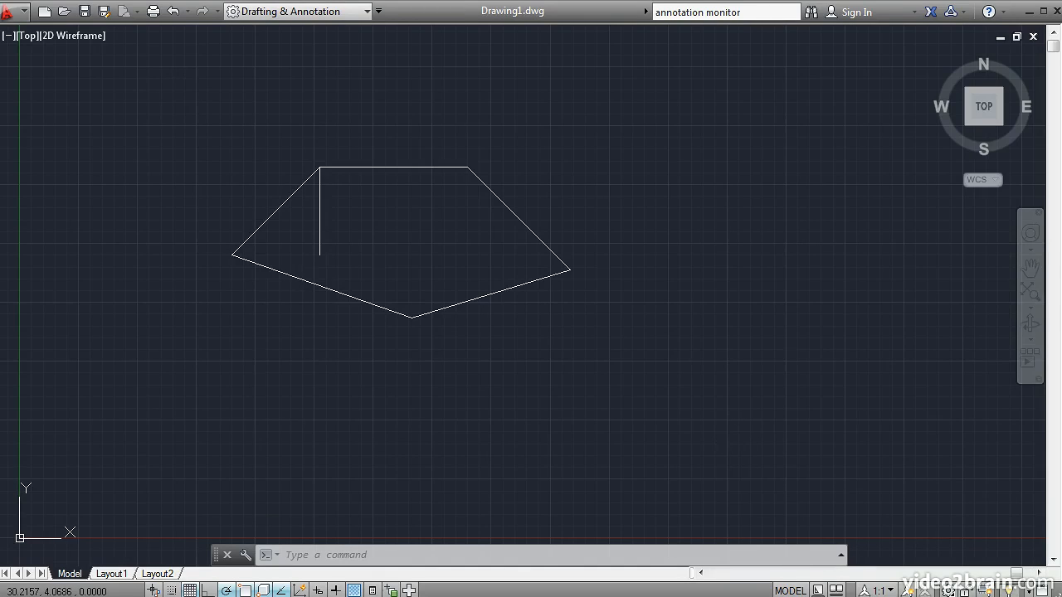
pyautogui.hotkey('ctrl', '0')
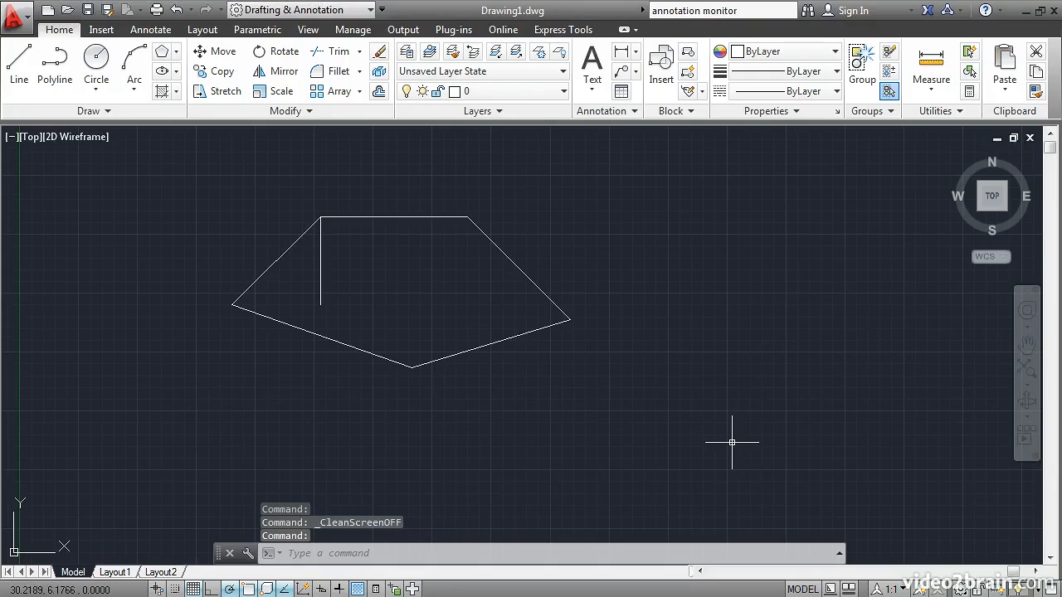